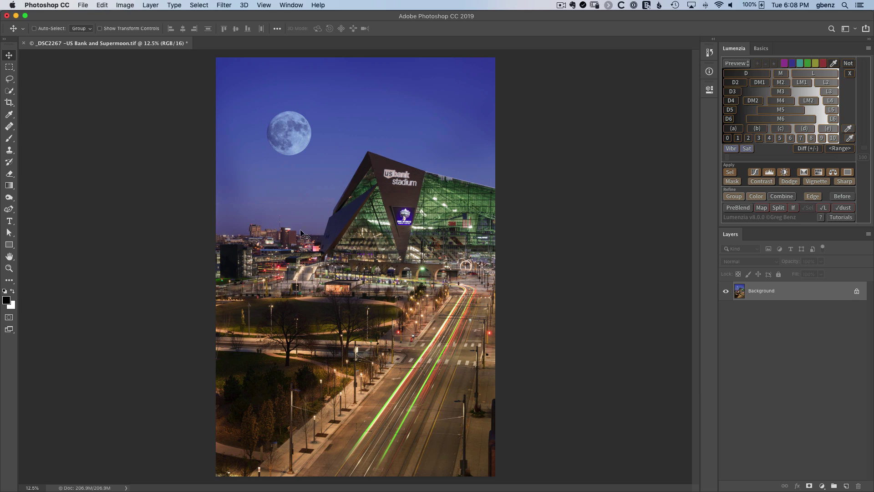
- Quick-select the sky beside the moon, subtracting the skyline buildings and stadium glass
{"action": "key", "text": "w"}
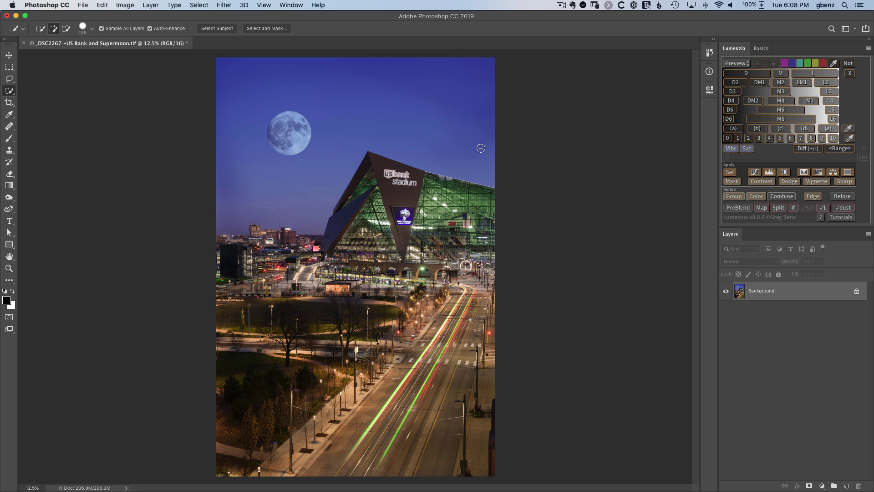
{"action": "left_click", "coordinate": [323, 142]}
{"action": "key", "text": "alt"}
{"action": "left_click", "coordinate": [263, 240], "text": "alt"}
{"action": "left_click_drag", "start_coordinate": [252, 242], "coordinate": [228, 241]}
{"action": "left_click", "coordinate": [263, 219]}
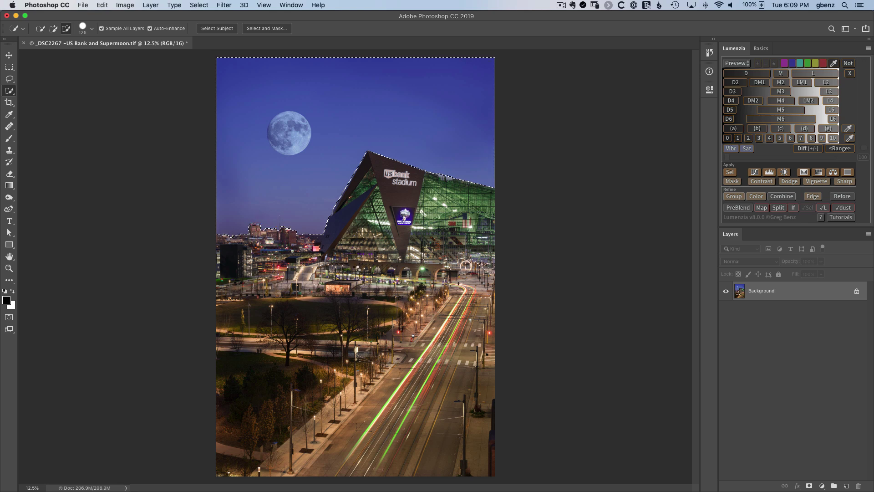
{"action": "left_click", "coordinate": [473, 206]}
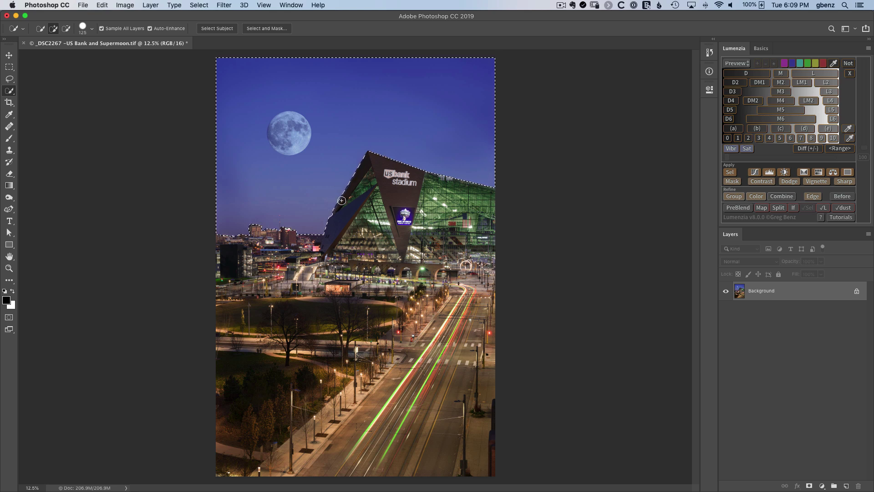
- Set Lumenzia Sharp to a New Layer limited to Midtones, with edge mask and protection ticked
{"action": "left_click", "coordinate": [843, 182]}
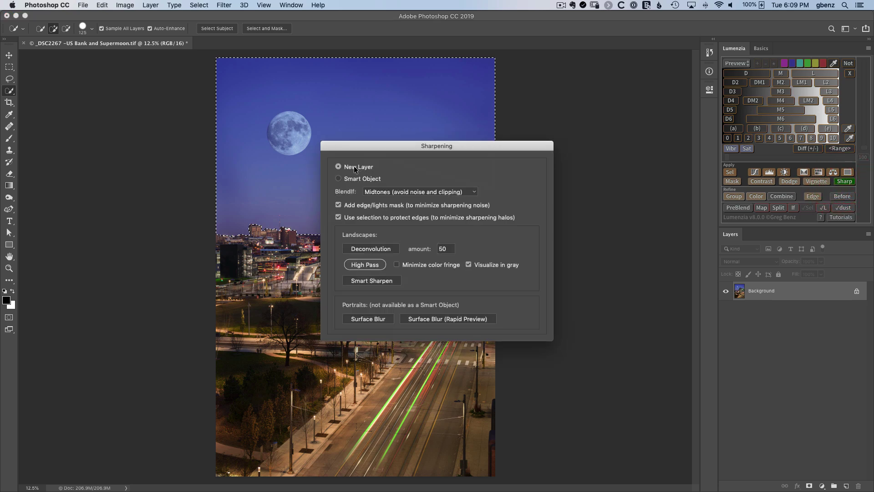
{"action": "left_click", "coordinate": [384, 193]}
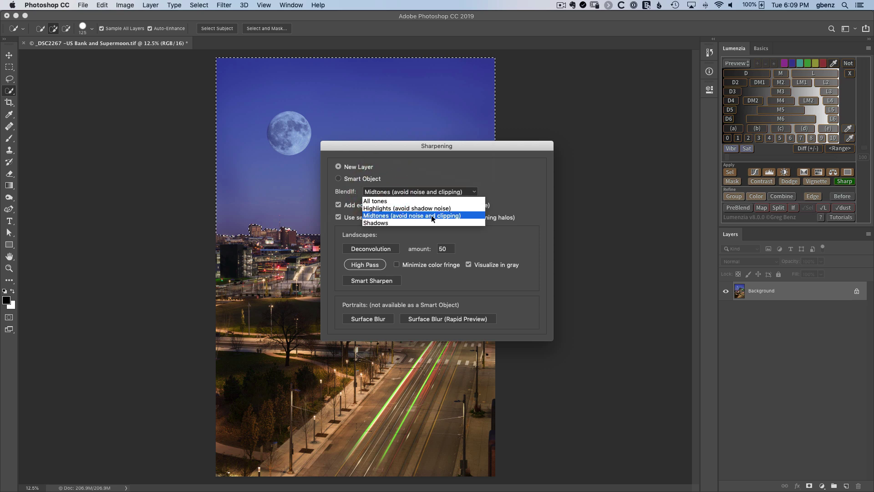
{"action": "left_click", "coordinate": [453, 216]}
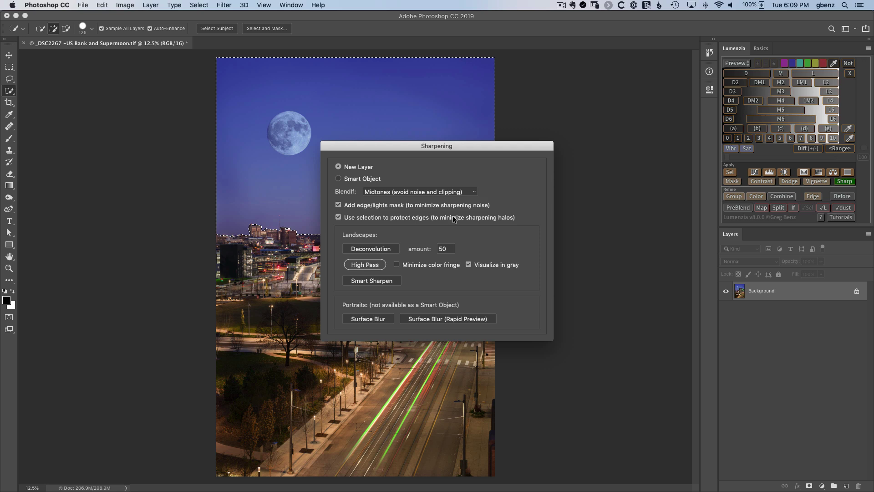
{"action": "mouse_move", "coordinate": [351, 207]}
{"action": "left_click", "coordinate": [364, 269]}
{"action": "mouse_move", "coordinate": [430, 265]}
- Preview a larger High Pass radius, then apply High Pass at 2.9 pixels
{"action": "left_click", "coordinate": [369, 265]}
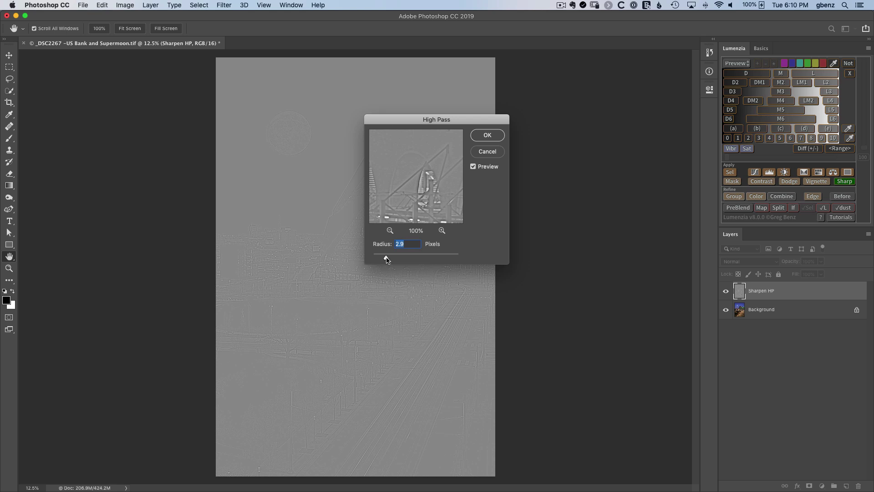
{"action": "left_click_drag", "start_coordinate": [387, 259], "coordinate": [416, 257]}
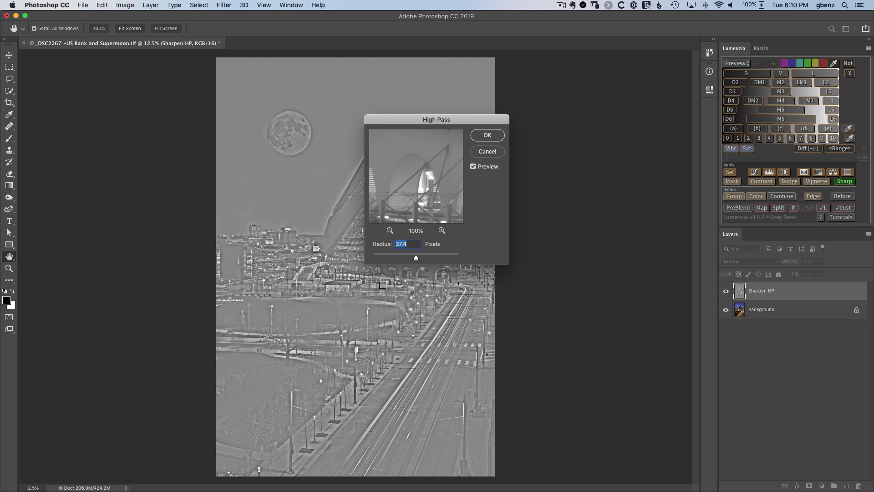
{"action": "left_click_drag", "start_coordinate": [416, 258], "coordinate": [386, 260]}
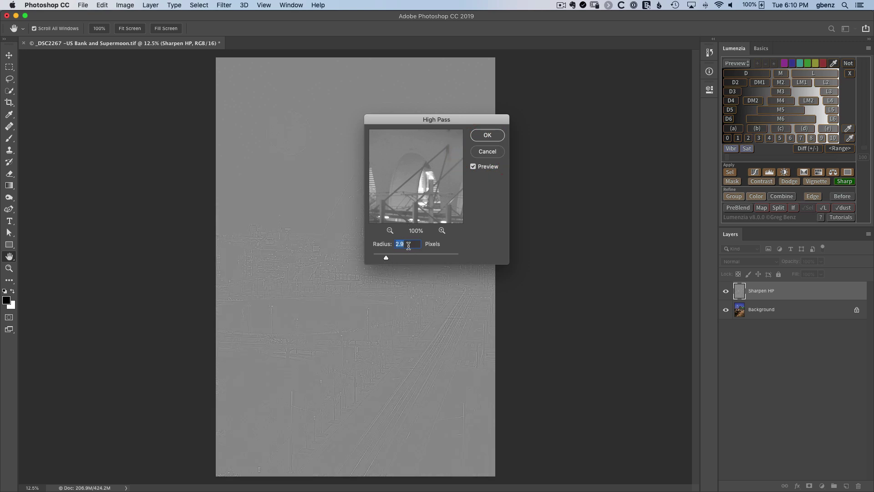
{"action": "left_click", "coordinate": [485, 138]}
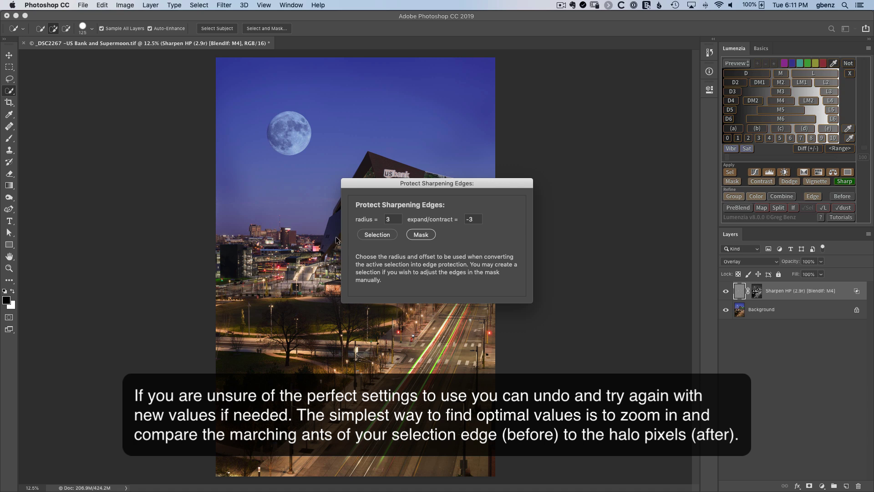
- Build the edge-protection mask at radius 3, expand/contract -3, with a 0.6-pixel Gaussian Blur
{"action": "mouse_move", "coordinate": [390, 222]}
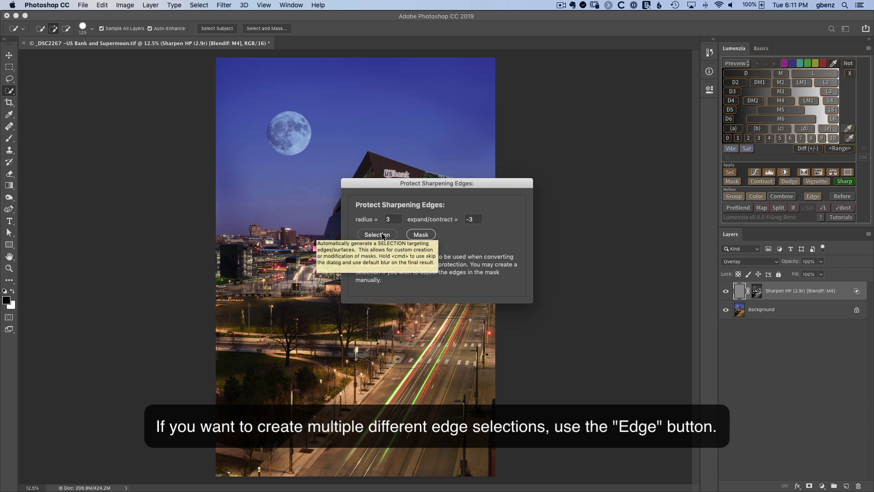
{"action": "left_click", "coordinate": [420, 235]}
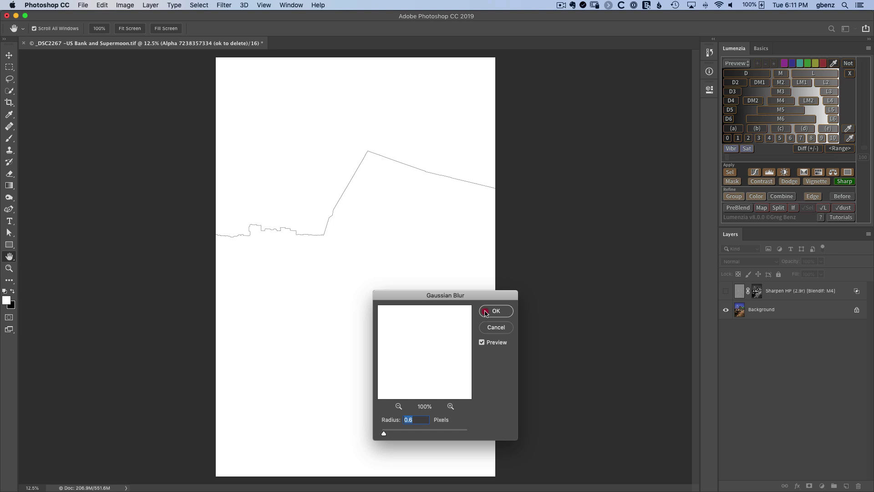
{"action": "left_click", "coordinate": [486, 314]}
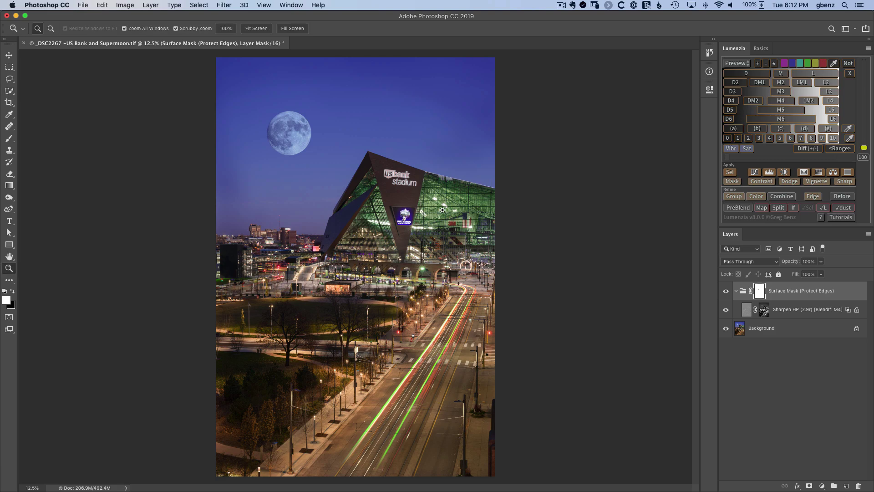
{"action": "key", "text": "z"}
{"action": "mouse_move", "coordinate": [432, 207]}
{"action": "left_mouse_down"}
{"action": "mouse_move", "coordinate": [495, 255]}
{"action": "mouse_move", "coordinate": [520, 257]}
{"action": "mouse_move", "coordinate": [405, 269]}
{"action": "left_mouse_up"}
{"action": "left_click", "coordinate": [726, 293]}
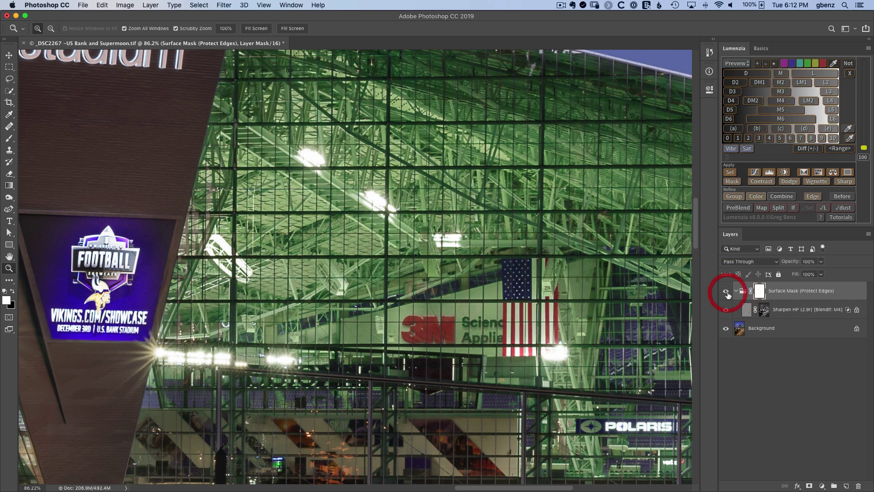
{"action": "left_click", "coordinate": [727, 294]}
{"action": "left_click", "coordinate": [727, 294]}
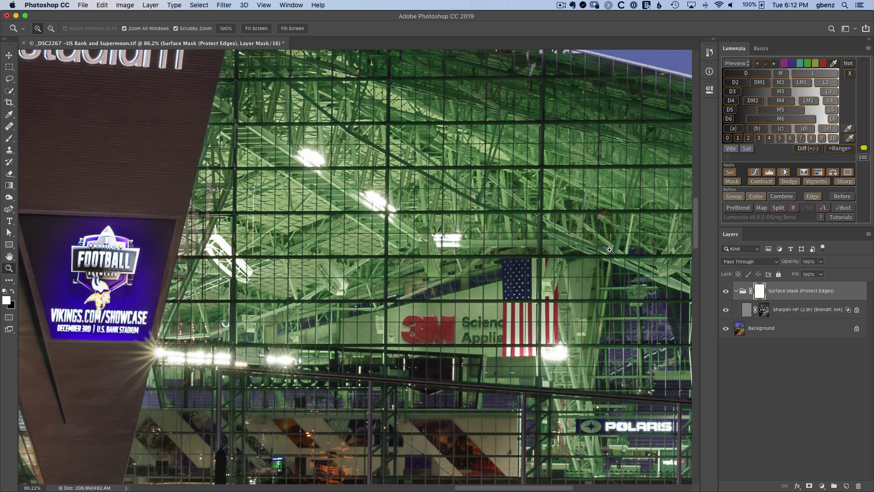
{"action": "left_click_drag", "start_coordinate": [97, 294], "coordinate": [398, 258]}
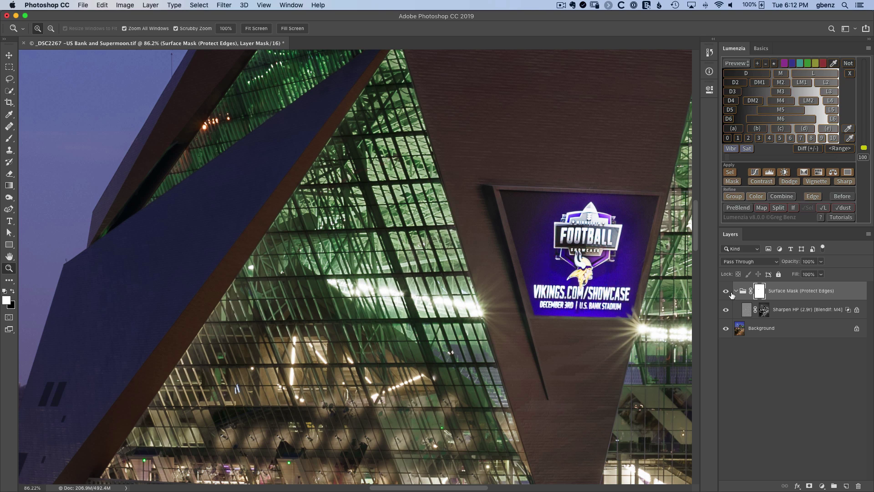
{"action": "left_click", "coordinate": [723, 293]}
{"action": "left_click", "coordinate": [722, 294]}
{"action": "left_click_drag", "start_coordinate": [466, 249], "coordinate": [723, 362]}
{"action": "left_click", "coordinate": [575, 270]}
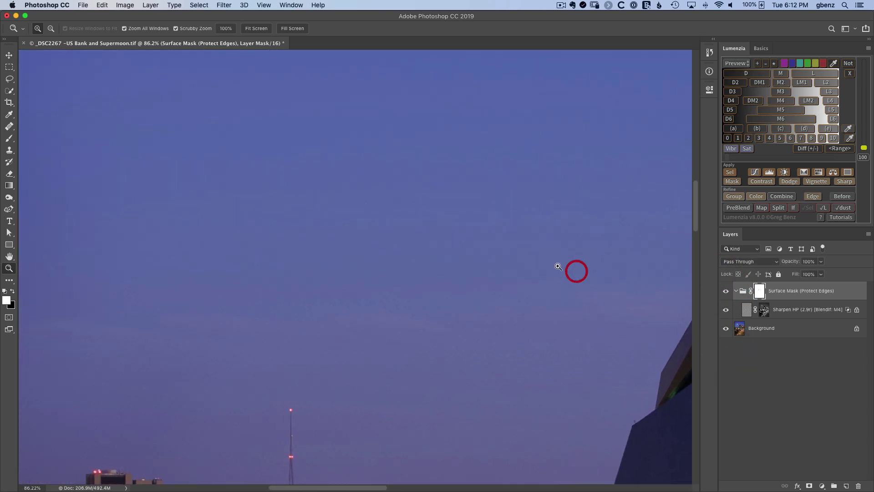
{"action": "left_click", "coordinate": [408, 241]}
{"action": "left_click_drag", "start_coordinate": [408, 241], "coordinate": [440, 264]}
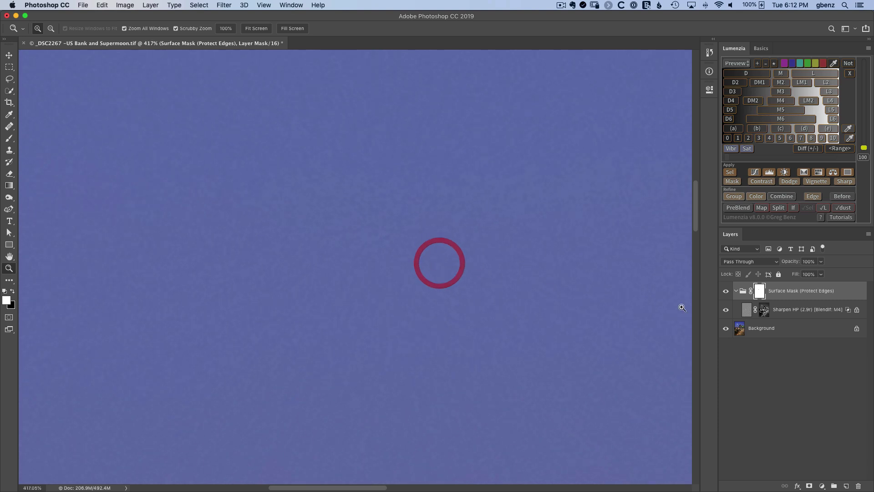
{"action": "left_click", "coordinate": [725, 294]}
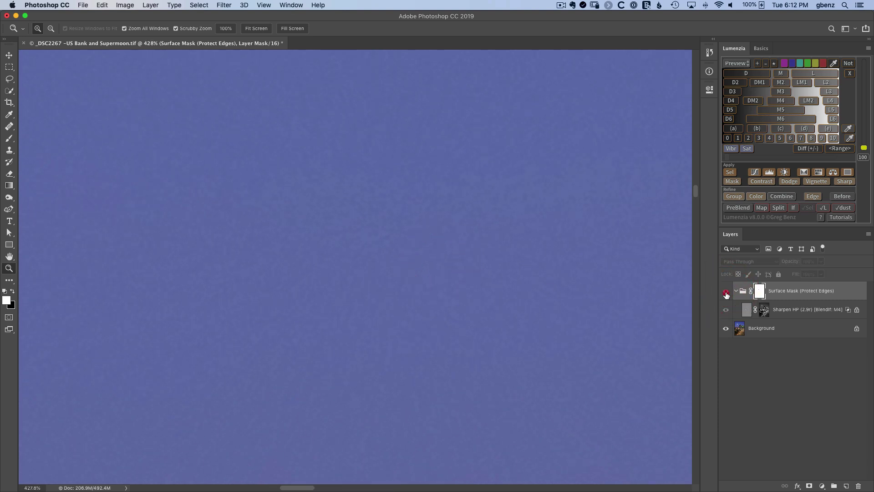
{"action": "left_click", "coordinate": [726, 294]}
{"action": "left_click", "coordinate": [726, 294]}
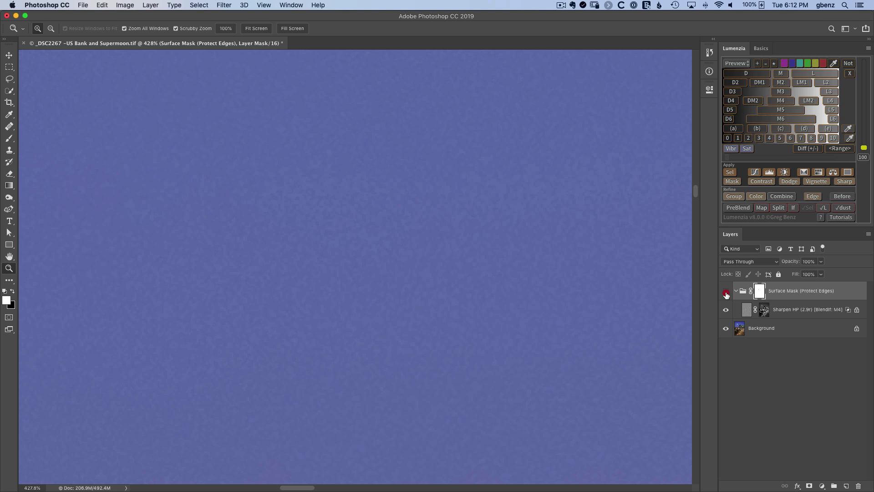
{"action": "left_click", "coordinate": [726, 294]}
- Disable the Sharpen HP mask and inspect the sky texture, then zoom out to 45%
{"action": "left_click", "coordinate": [764, 311], "text": "shift"}
{"action": "left_click_drag", "start_coordinate": [441, 266], "coordinate": [484, 285]}
{"action": "left_click_drag", "start_coordinate": [763, 314], "coordinate": [765, 317]}
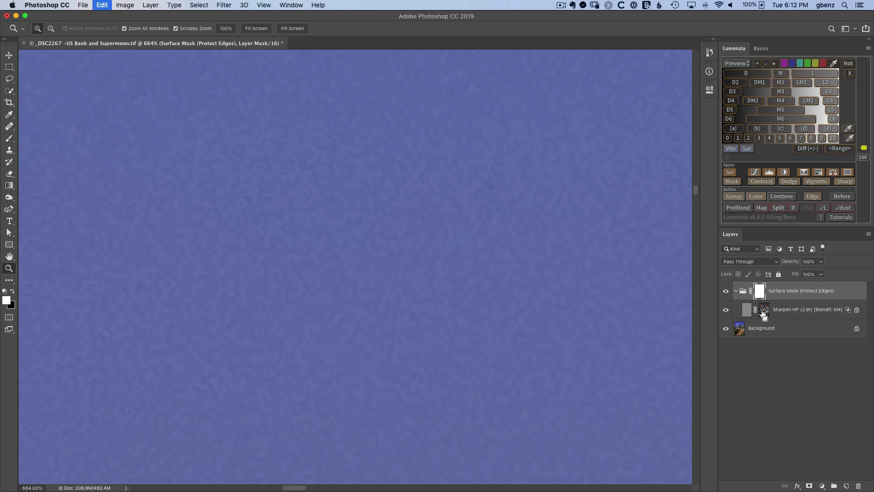
{"action": "left_click_drag", "start_coordinate": [764, 317], "coordinate": [763, 318]}
{"action": "left_click", "coordinate": [522, 286]}
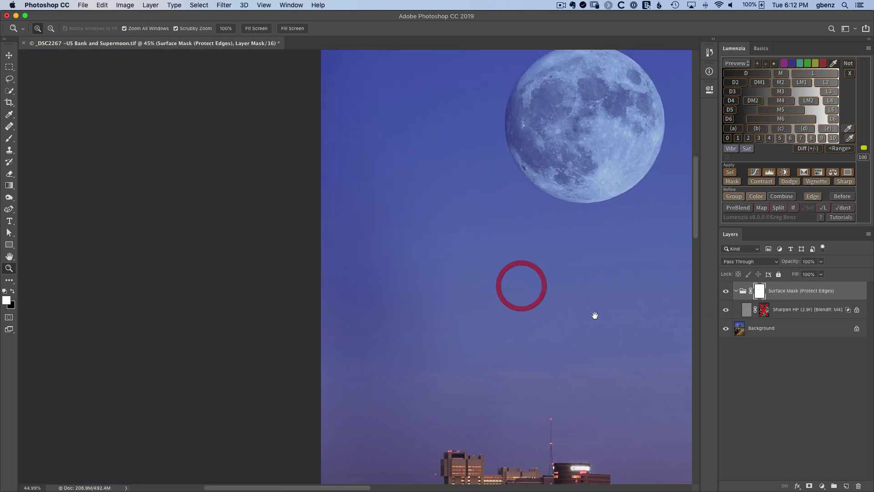
- Zoom into the stadium's sloped roof edge and re-enable the Sharpen HP layer mask
{"action": "left_click_drag", "start_coordinate": [596, 315], "coordinate": [433, 254]}
{"action": "left_click", "coordinate": [467, 281]}
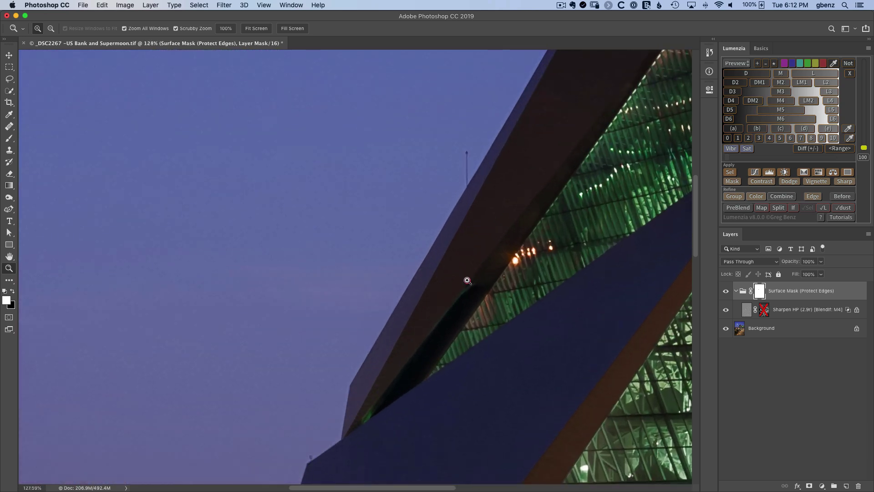
{"action": "left_click_drag", "start_coordinate": [467, 280], "coordinate": [510, 336]}
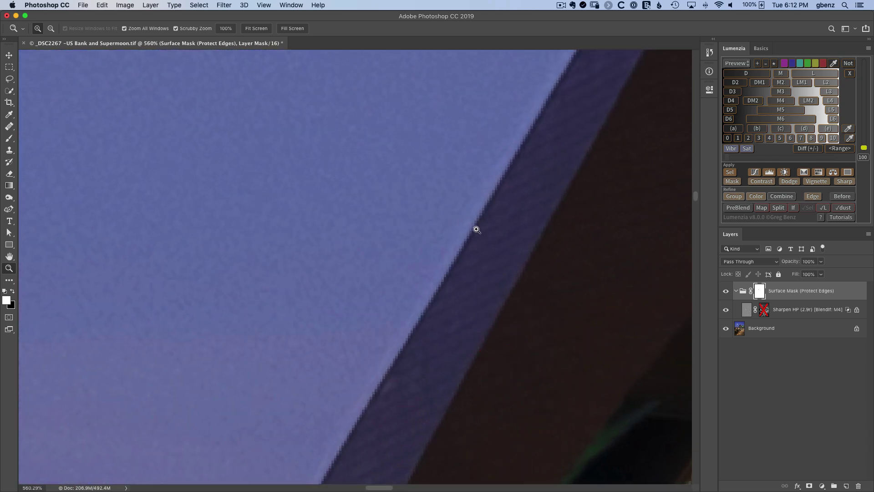
{"action": "left_click", "coordinate": [764, 311], "text": "shift"}
- View the Surface Mask edge mask alone and toggle its edge protection off and on
{"action": "left_click", "coordinate": [760, 294], "text": "alt"}
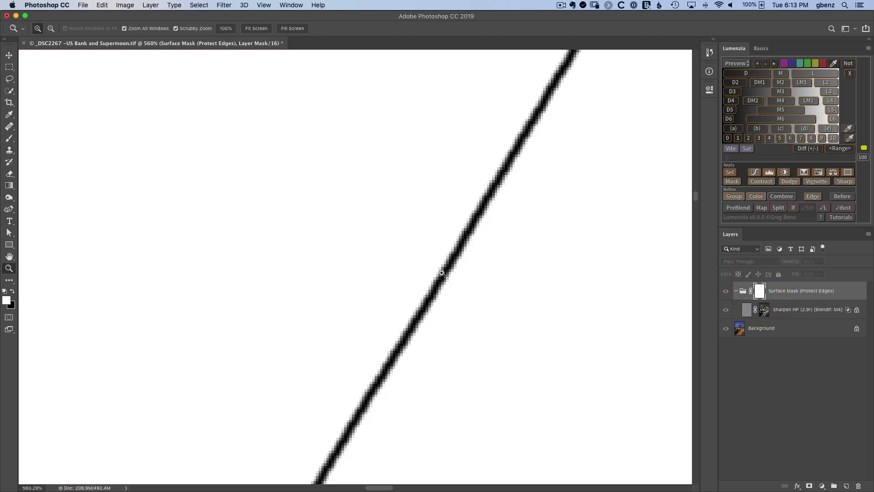
{"action": "left_click", "coordinate": [761, 293], "text": "alt"}
{"action": "left_click", "coordinate": [760, 294], "text": "shift"}
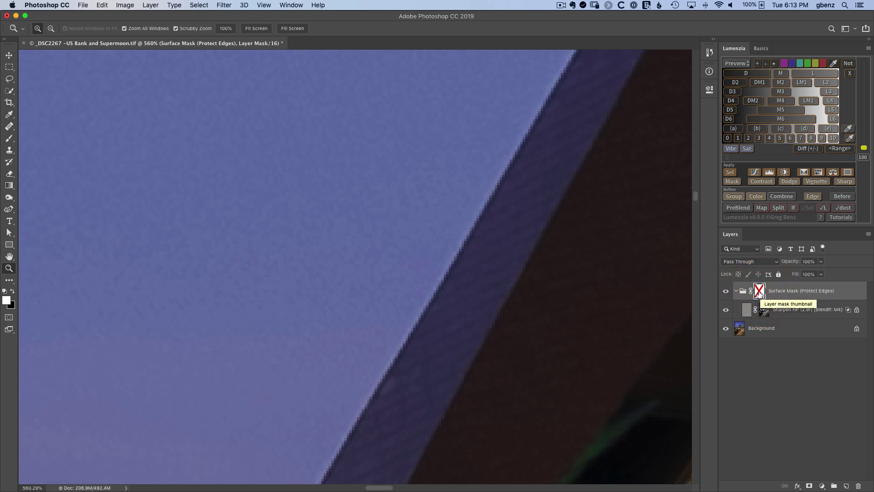
{"action": "left_click", "coordinate": [760, 292], "text": "shift"}
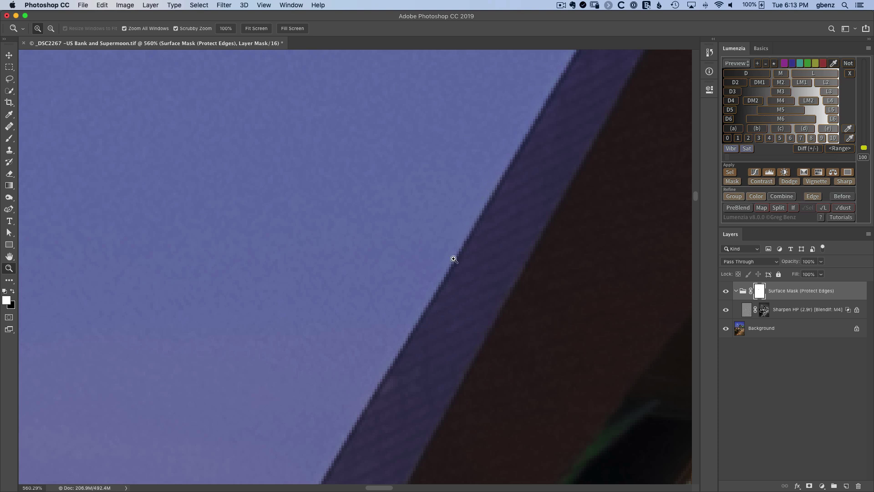
{"action": "left_click_drag", "start_coordinate": [440, 276], "coordinate": [517, 131]}
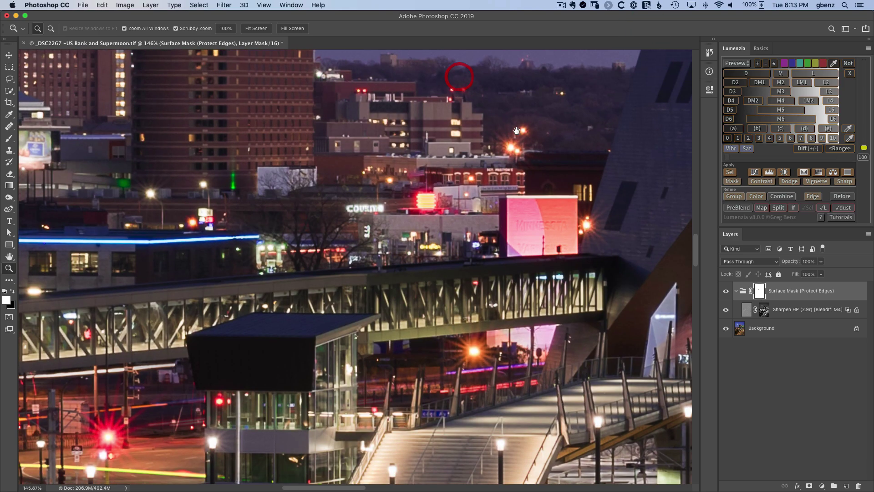
- Zoom into the street's light streaks and select the Sharpen HP layer
{"action": "scroll", "coordinate": [266, 227], "scroll_direction": "down", "scroll_amount": 10}
{"action": "scroll", "coordinate": [266, 227], "scroll_direction": "left", "scroll_amount": 15}
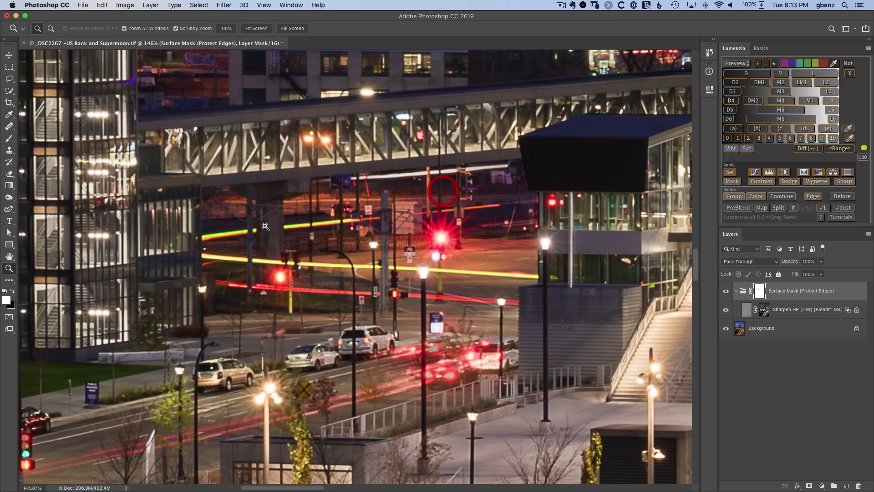
{"action": "left_click_drag", "start_coordinate": [265, 227], "coordinate": [256, 268]}
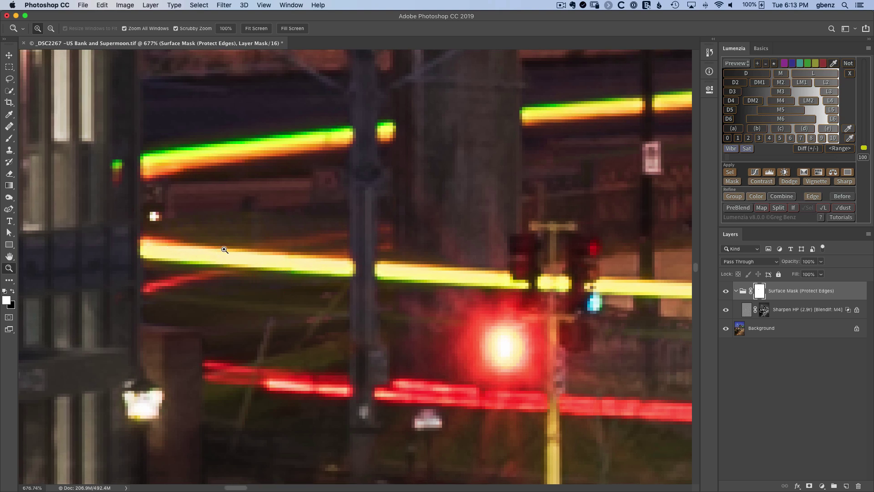
{"action": "left_click", "coordinate": [802, 314]}
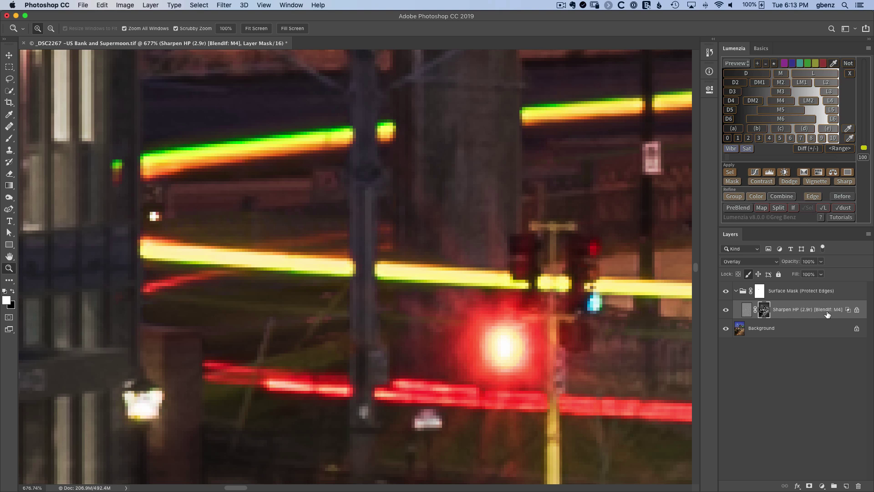
- Compare the light streaks with and without BlendIf: M4, keeping the midtone restriction
{"action": "left_click", "coordinate": [850, 75]}
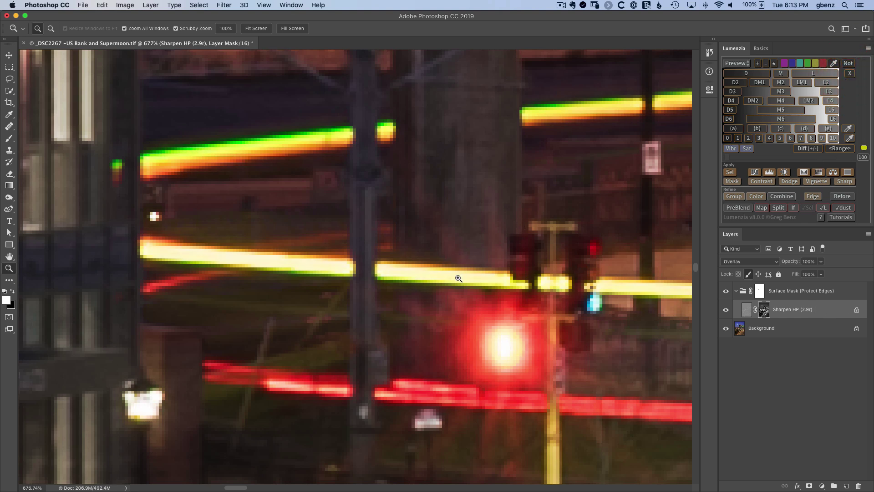
{"action": "key", "text": "super+z"}
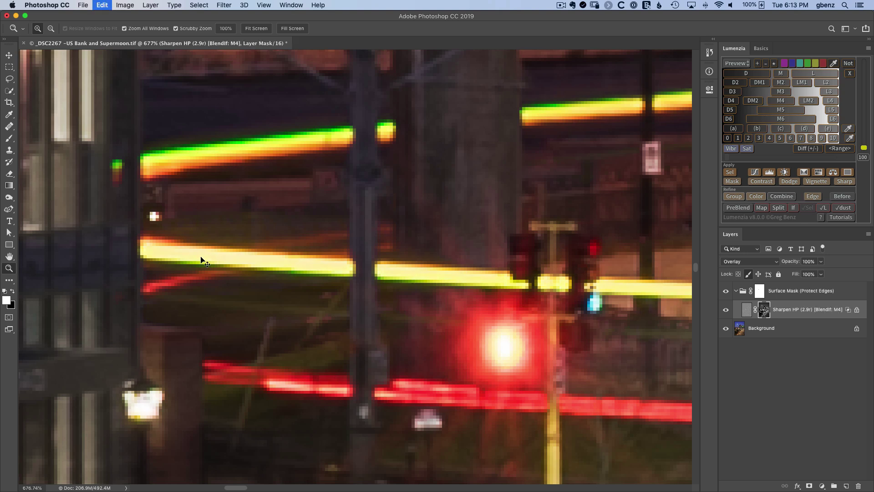
{"action": "key", "text": "super+shift+z"}
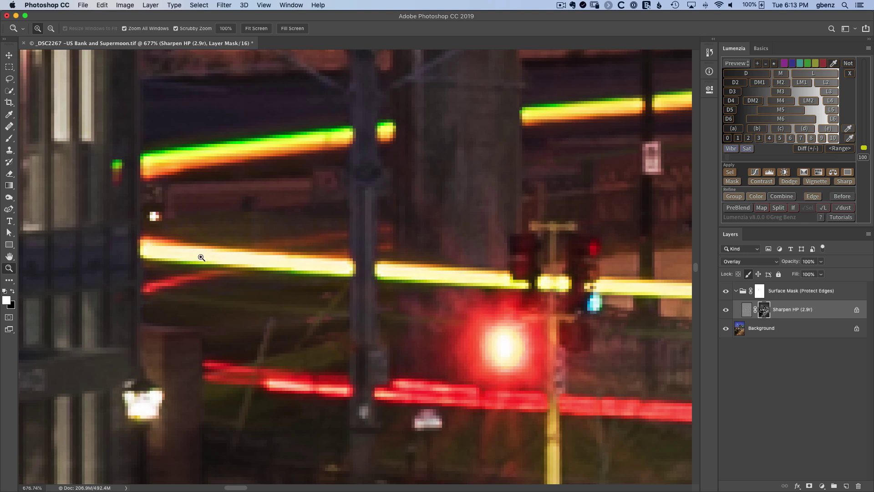
{"action": "key", "text": "super+z"}
{"action": "key", "text": "super+shift+z"}
{"action": "key", "text": "super+z"}
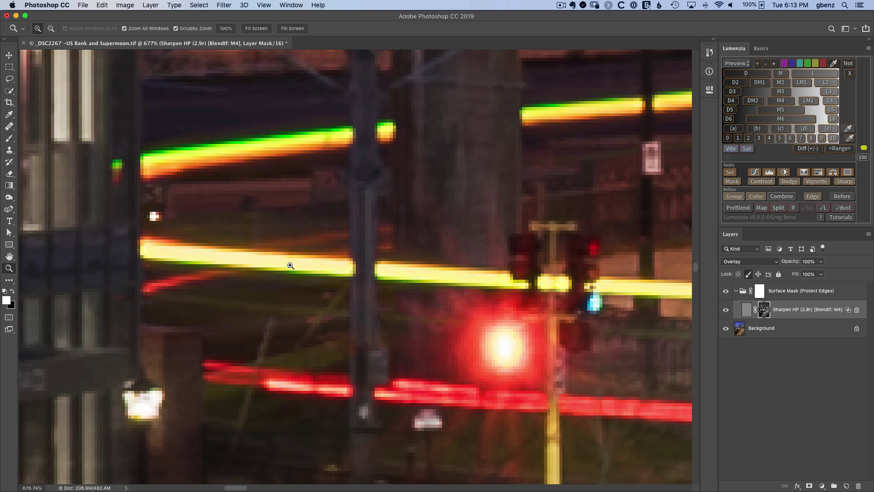
{"action": "key", "text": "super+0"}
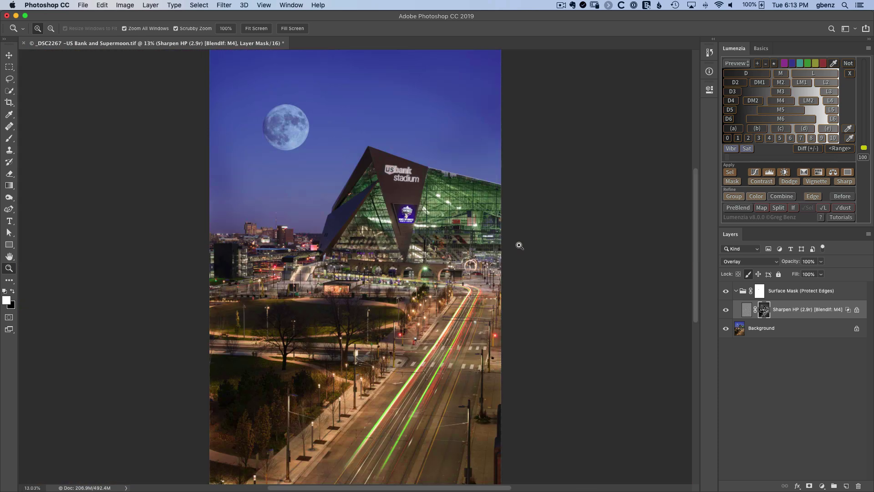